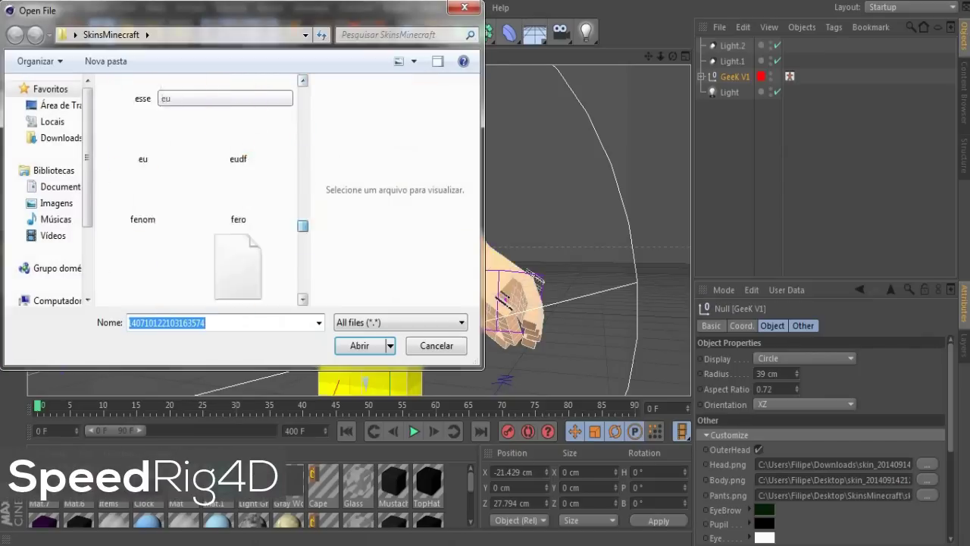
# - Load the character's skin image from the desktop as the Pants.png texture of the GeeK V1 rig
pyautogui.click(59, 105)
pyautogui.moveTo(302, 97); pyautogui.dragTo(302, 256)
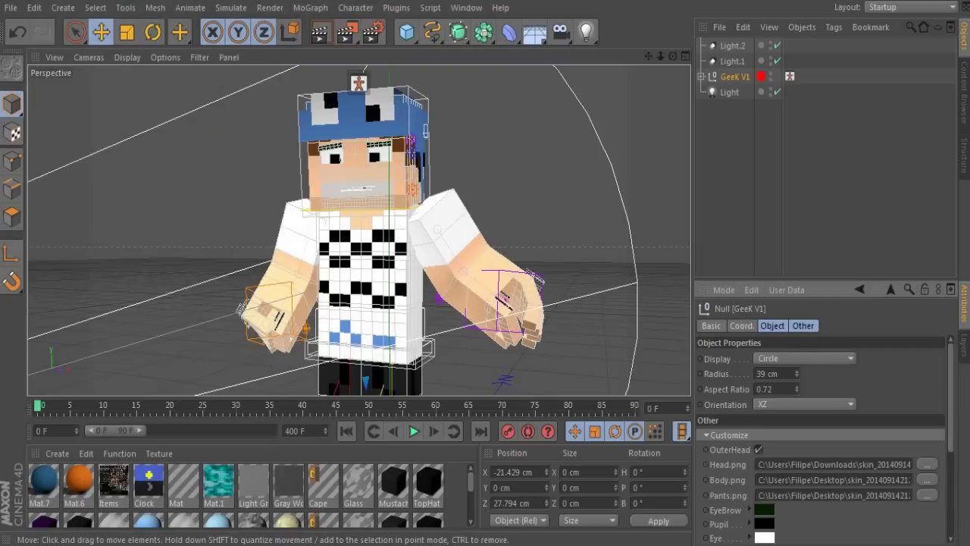
pyautogui.scroll(-5, 359, 228)
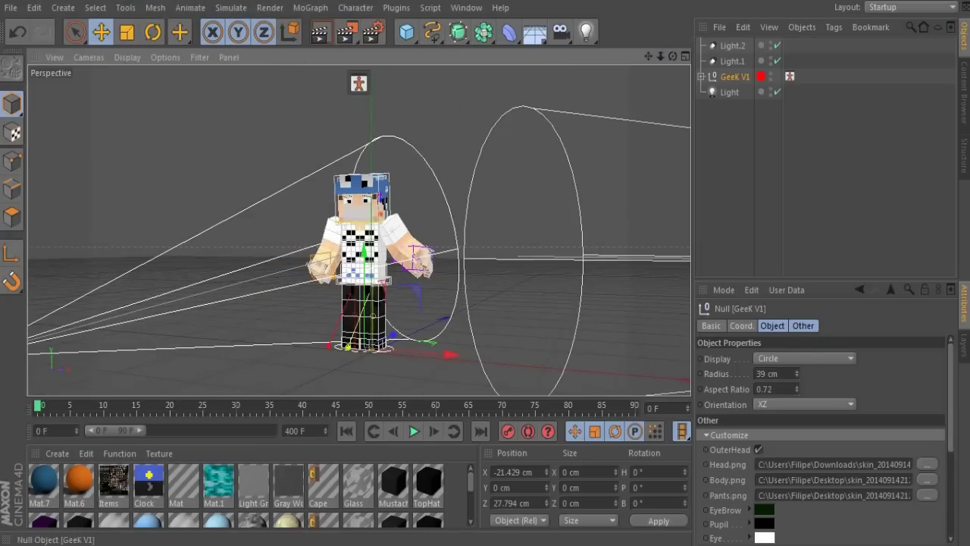
pyautogui.click(11, 8)
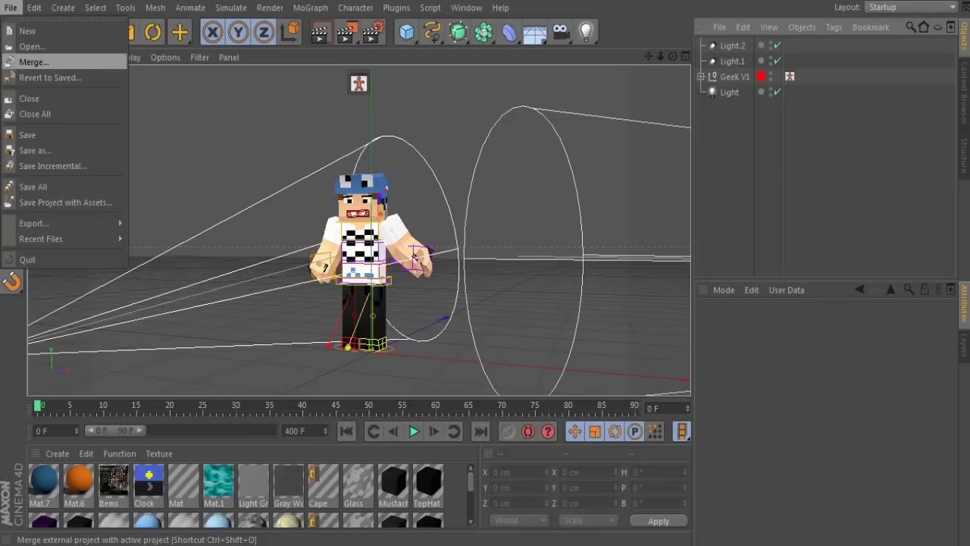
pyautogui.click(34, 61)
pyautogui.click(59, 105)
pyautogui.scroll(-5, 205, 189)
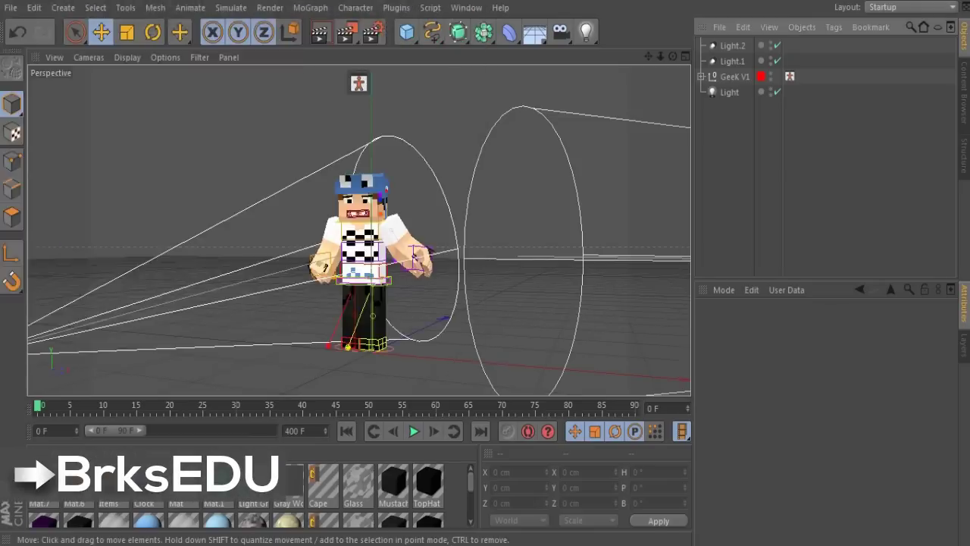
# - Search the computer for "mineway" and launch Mineways
pyautogui.press('super')
pyautogui.write('mineway')
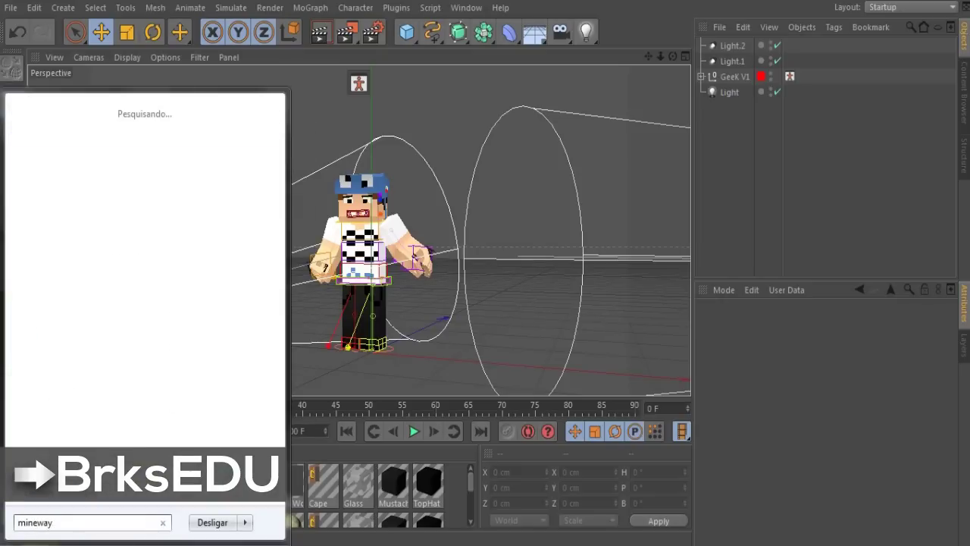
pyautogui.press('Return')
# - Open the forested world with lakes and coastline, and select the mountain area near the map's upper edge
pyautogui.click(140, 149)
pyautogui.moveTo(177, 167)
pyautogui.press('Return')
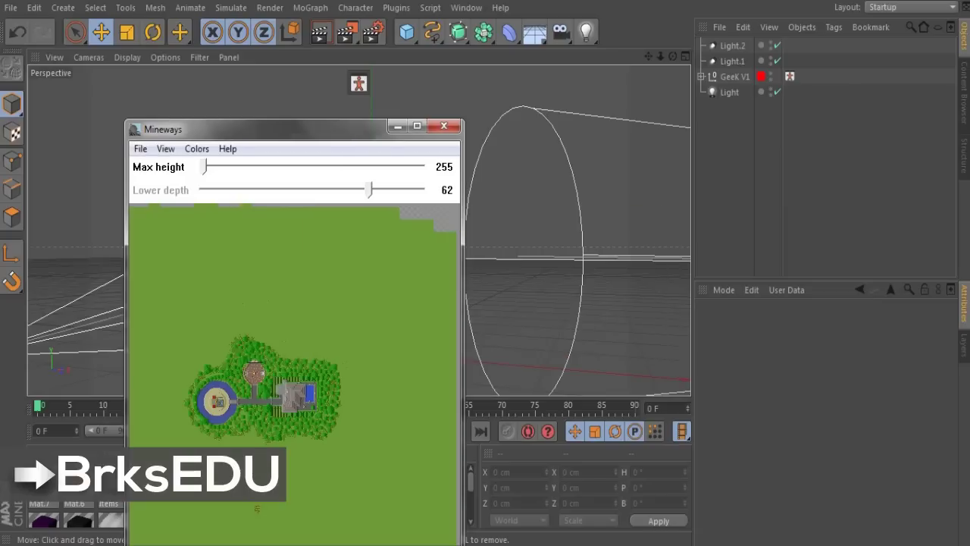
pyautogui.click(140, 149)
pyautogui.click(388, 184)
pyautogui.click(140, 150)
pyautogui.click(388, 216)
pyautogui.moveTo(250, 319); pyautogui.dragTo(356, 394)
# - Export the selected area for rendering to the desktop as an absolute OBJ model named edu
pyautogui.click(140, 150)
pyautogui.click(194, 247)
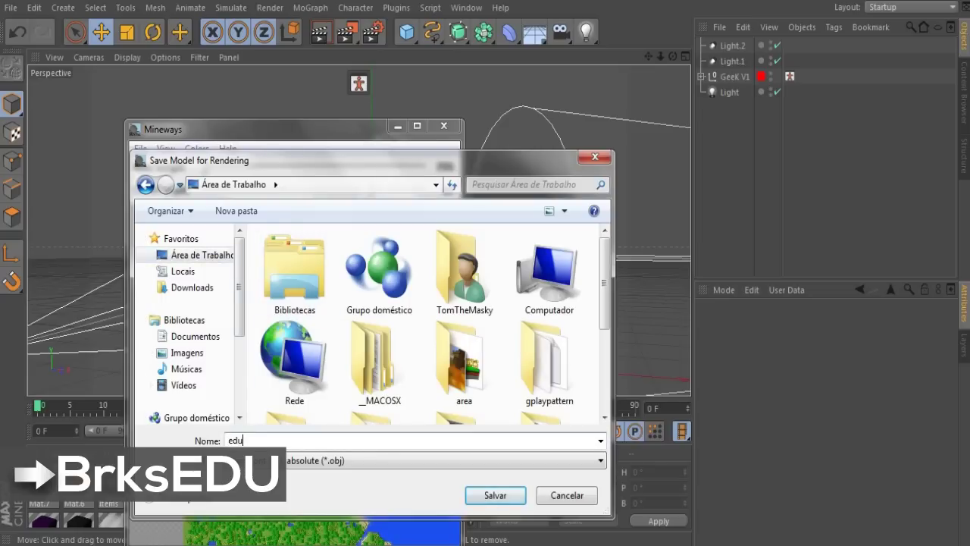
pyautogui.press('Return')
pyautogui.press('Return')
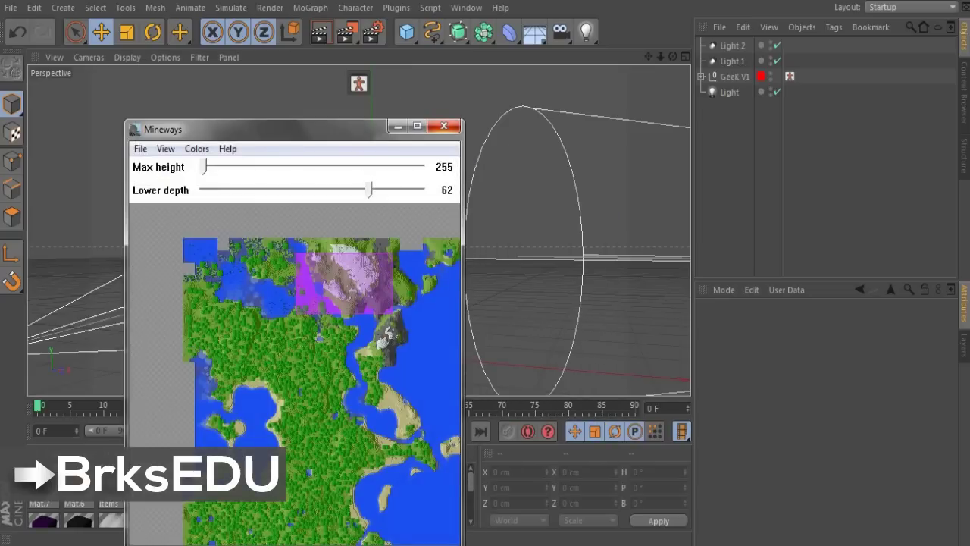
# - Switch to Cinema 4D and import the exported terrain OBJ from the desktop at scale 100 centimeters
pyautogui.click(10, 7)
pyautogui.click(32, 46)
pyautogui.click(59, 105)
pyautogui.scroll(-15, 157, 133)
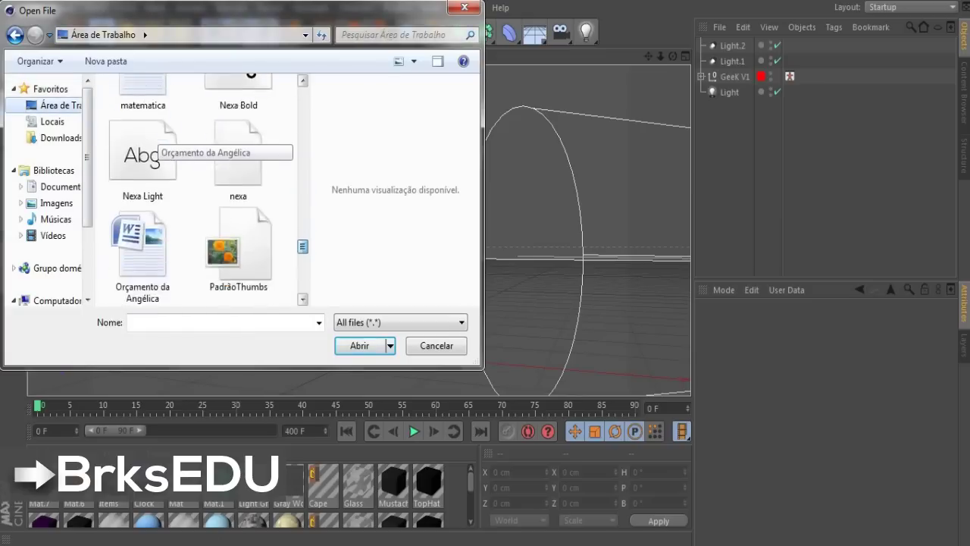
pyautogui.scroll(-5, 157, 135)
pyautogui.scroll(14, 158, 134)
pyautogui.scroll(-2, 158, 135)
pyautogui.doubleClick(229, 167)
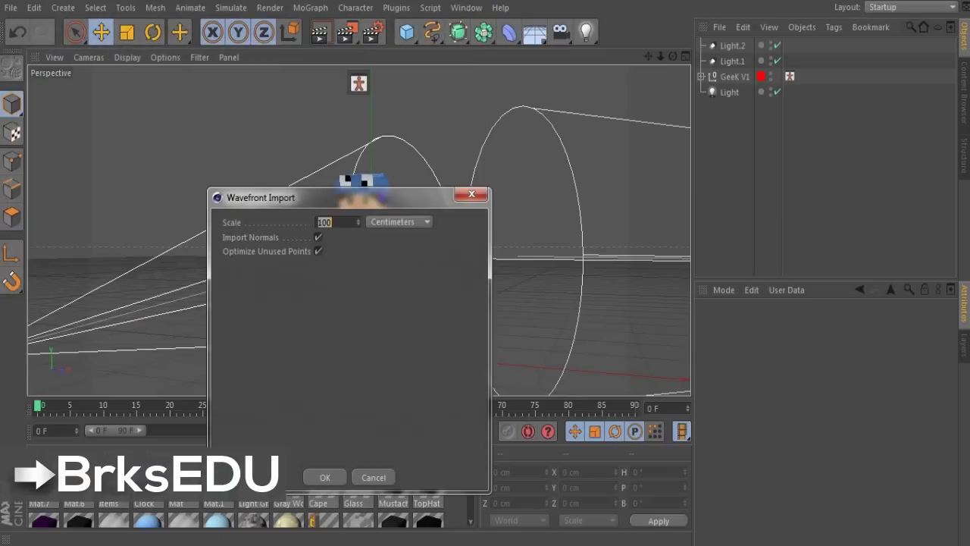
pyautogui.press('Return')
# - Delete the Light.2 and Light objects from the scene
pyautogui.scroll(-10, 357, 229)
pyautogui.keyDown('alt'); pyautogui.moveTo(358, 229); pyautogui.dragTo(311, 256); pyautogui.keyUp('alt')
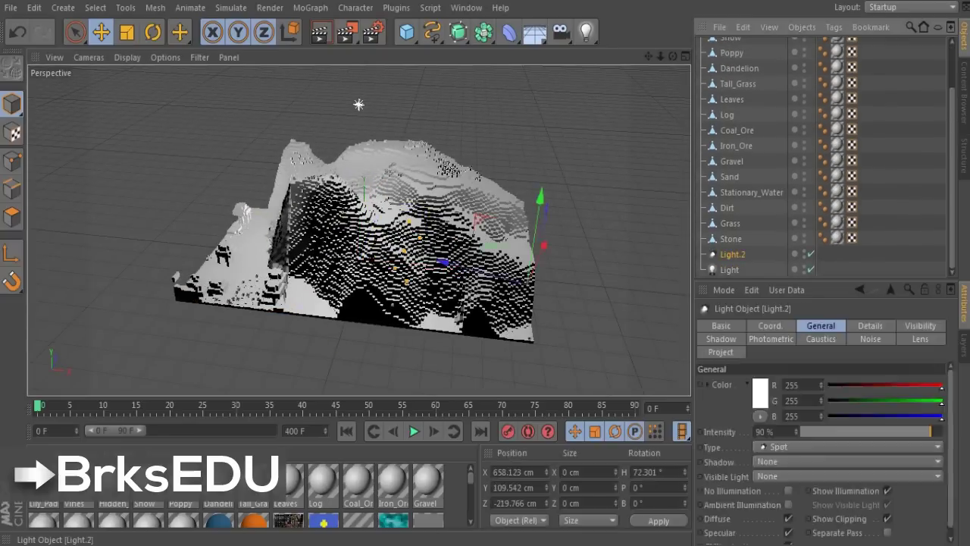
pyautogui.press('Delete')
pyautogui.click(730, 270)
pyautogui.press('Delete')
# - Select all the imported terrain objects together and scale them up
pyautogui.scroll(2, 910, 152)
pyautogui.moveTo(927, 43); pyautogui.dragTo(718, 277)
pyautogui.press('t')
pyautogui.scroll(-8, 359, 231)
pyautogui.moveTo(455, 303); pyautogui.dragTo(621, 303)
pyautogui.scroll(-8, 360, 231)
pyautogui.moveTo(454, 304); pyautogui.dragTo(580, 304)
pyautogui.moveTo(649, 56); pyautogui.dragTo(765, 56)
# - Open the Material Editor and select all the imported terrain materials, starting from Lily_Pad, for joint editing
pyautogui.click(44, 482)
pyautogui.doubleClick(43, 482)
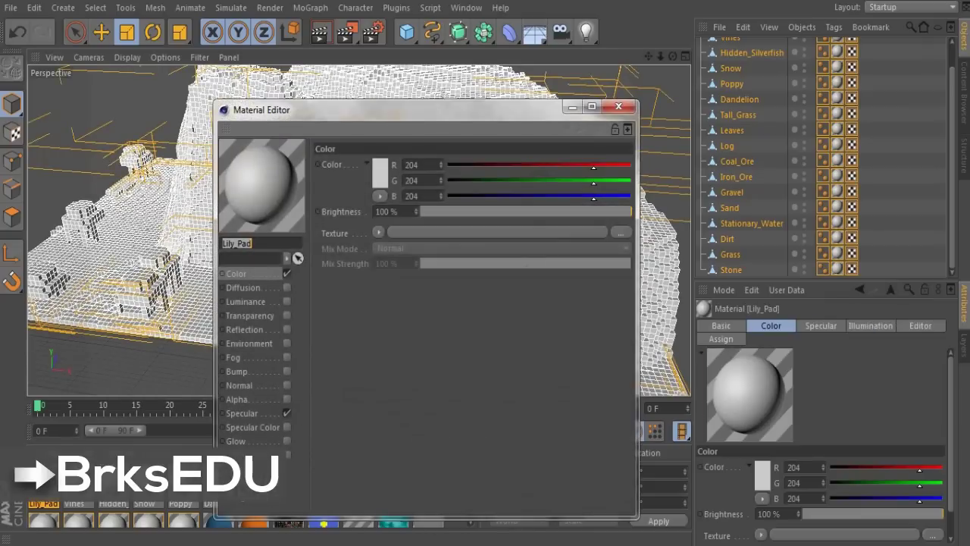
pyautogui.moveTo(424, 106); pyautogui.dragTo(793, 208)
pyautogui.moveTo(471, 477); pyautogui.dragTo(471, 517)
pyautogui.keyDown('shift'); pyautogui.click(43, 507); pyautogui.keyUp('shift')
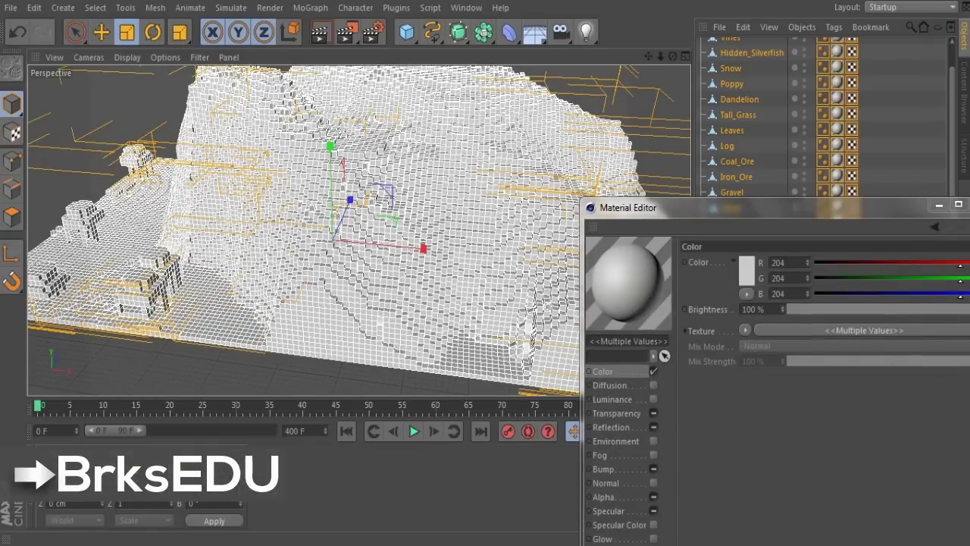
pyautogui.keyDown('ctrl'); pyautogui.click(42, 451); pyautogui.keyUp('ctrl')
pyautogui.hotkey('ctrl', 'z')
pyautogui.click(39, 525)
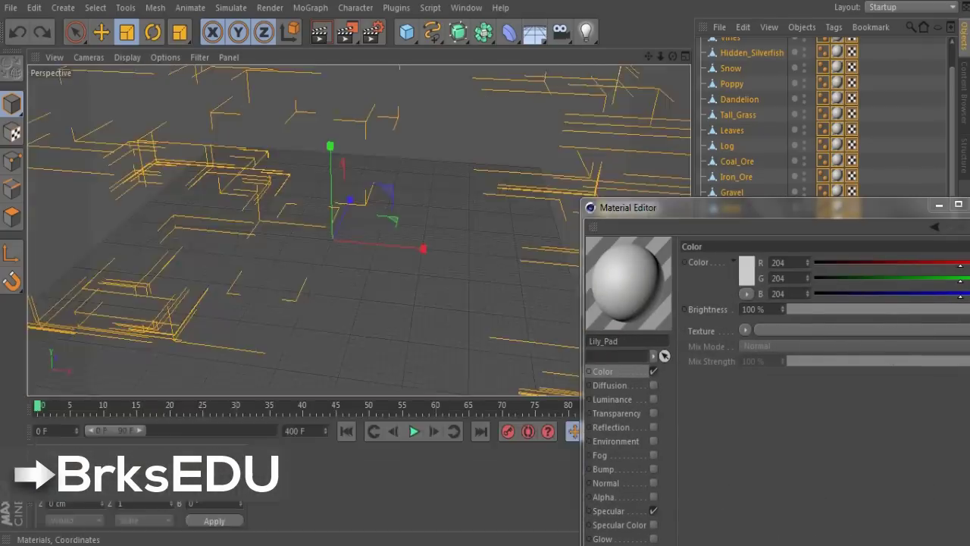
pyautogui.click(38, 450)
pyautogui.moveTo(471, 512); pyautogui.dragTo(470, 479)
pyautogui.keyDown('shift'); pyautogui.click(428, 504); pyautogui.keyUp('shift')
# - Load the exported terrain texture image from the desktop as the Color texture of all selected materials
pyautogui.moveTo(728, 208); pyautogui.dragTo(603, 134)
pyautogui.click(862, 256)
pyautogui.click(519, 252)
pyautogui.scroll(-5, 658, 337)
pyautogui.doubleClick(698, 364)
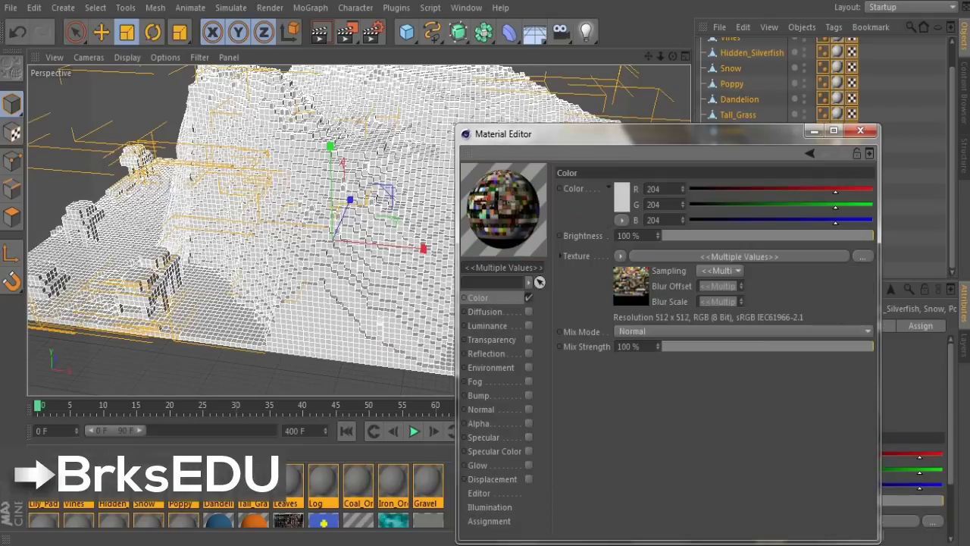
# - Enable Alpha on the selected materials, load the exported alpha image without copying it to the project, and close the Material Editor
pyautogui.click(529, 424)
pyautogui.click(863, 277)
pyautogui.click(520, 252)
pyautogui.scroll(-10, 636, 303)
pyautogui.moveTo(764, 404); pyautogui.dragTo(764, 344)
pyautogui.doubleClick(604, 402)
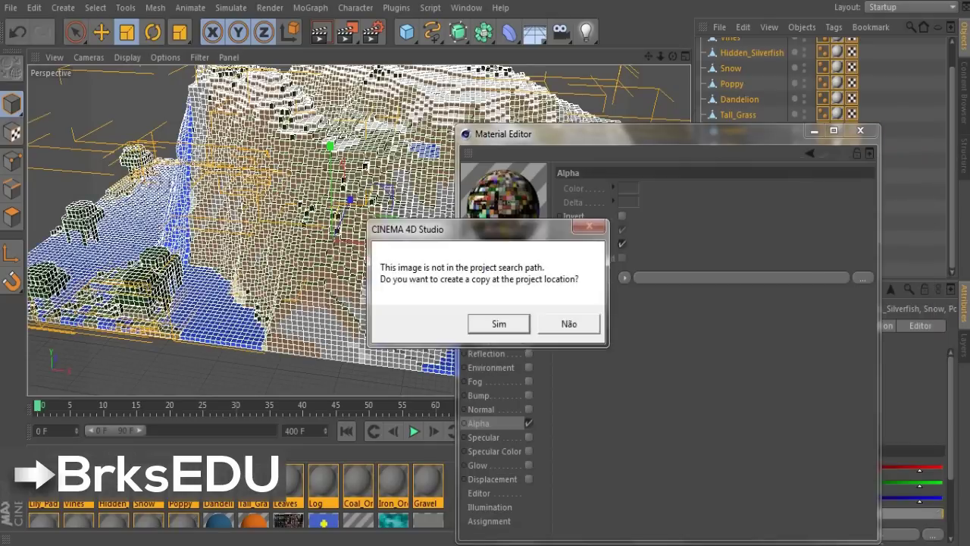
pyautogui.click(569, 324)
pyautogui.click(860, 131)
# - Merge the GeeK V1 character rig file into the terrain scene
pyautogui.click(656, 103)
pyautogui.keyDown('alt'); pyautogui.moveTo(359, 230); pyautogui.dragTo(261, 235); pyautogui.keyUp('alt')
pyautogui.scroll(5, 358, 229)
pyautogui.click(11, 8)
pyautogui.click(30, 37)
pyautogui.moveTo(304, 94); pyautogui.dragTo(303, 145)
pyautogui.doubleClick(142, 183)
pyautogui.doubleClick(142, 121)
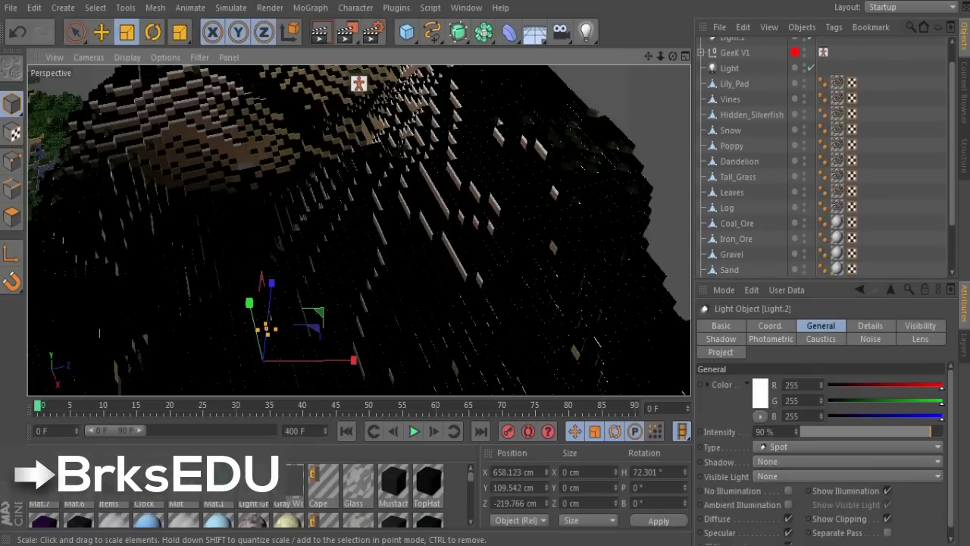
# - Delete the Light.2, Light.1 and Light objects that came with the character rig
pyautogui.scroll(1, 746, 75)
pyautogui.press('Delete')
pyautogui.click(731, 46)
pyautogui.press('Delete')
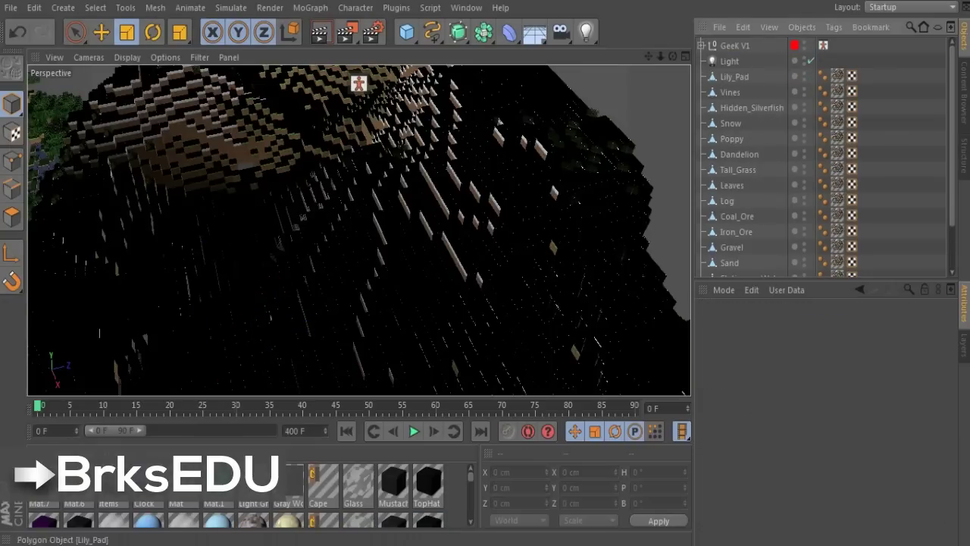
pyautogui.click(730, 61)
pyautogui.press('Delete')
# - Move the GeeK V1 rig onto the grass beside the pond, at about X 1274, Y 2821 and Z -1676 cm
pyautogui.press('e')
pyautogui.click(734, 46)
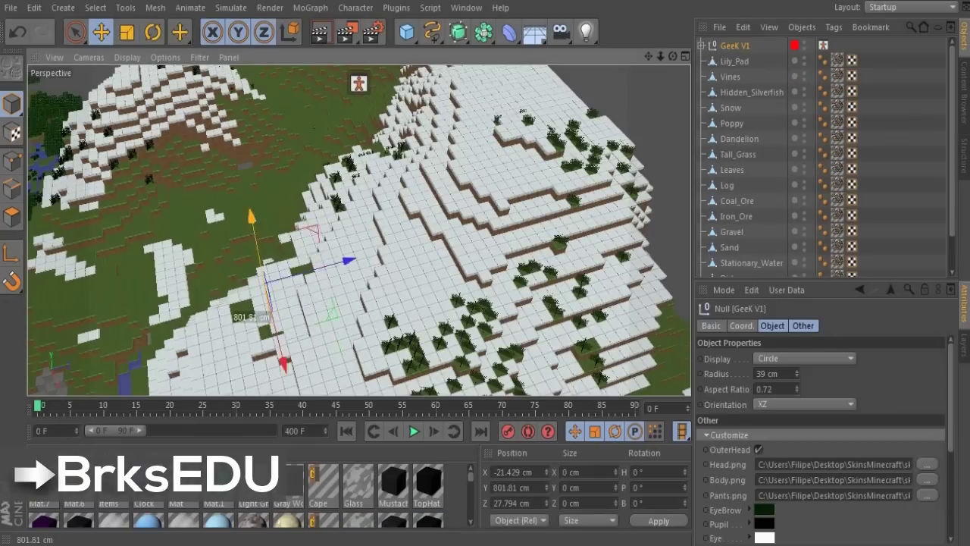
pyautogui.moveTo(273, 272); pyautogui.dragTo(291, 341)
pyautogui.keyDown('alt'); pyautogui.moveTo(291, 341); pyautogui.dragTo(459, 266); pyautogui.keyUp('alt')
pyautogui.moveTo(506, 130); pyautogui.dragTo(445, 261)
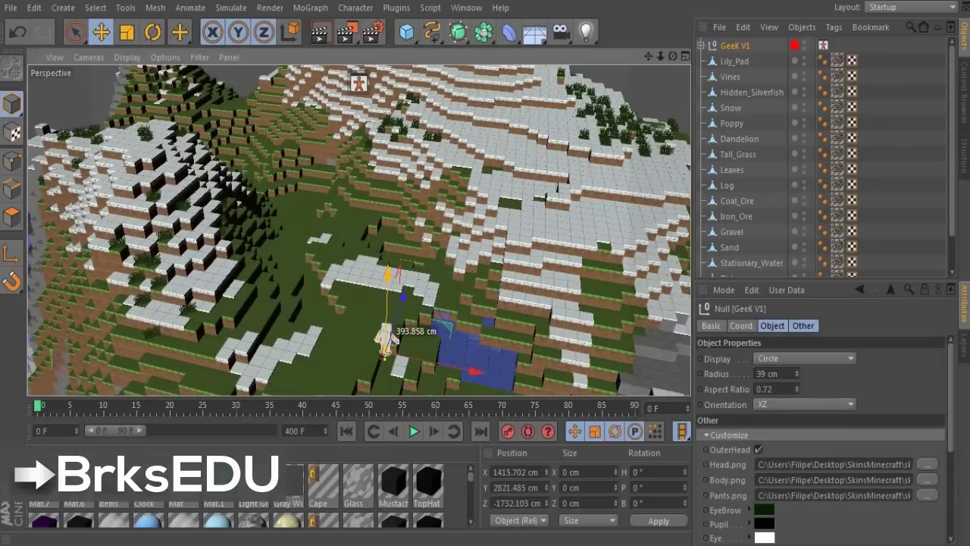
pyautogui.moveTo(660, 56); pyautogui.dragTo(719, 69)
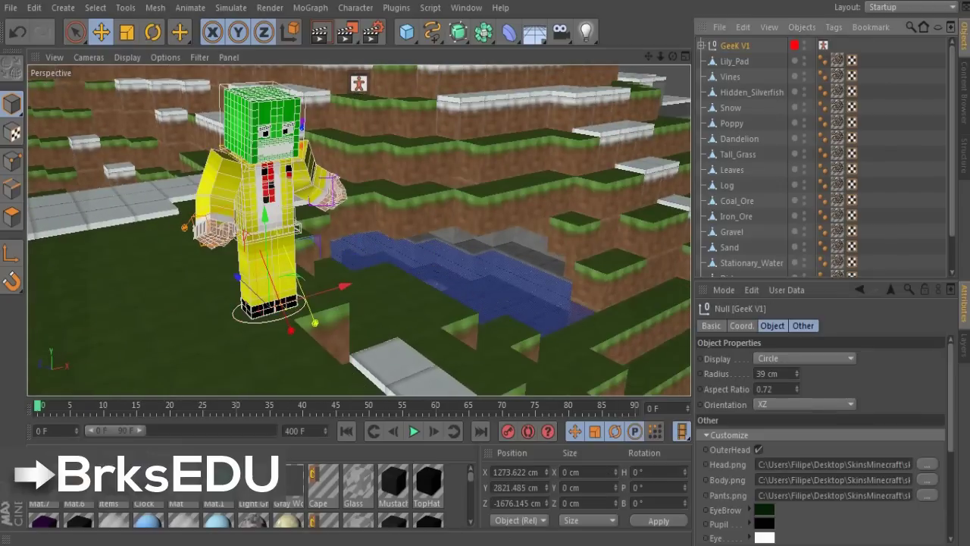
# - Load the blue-capped skin image for the rig's head, body and pants textures, and pose the left leg stepping forward
pyautogui.click(926, 463)
pyautogui.click(53, 104)
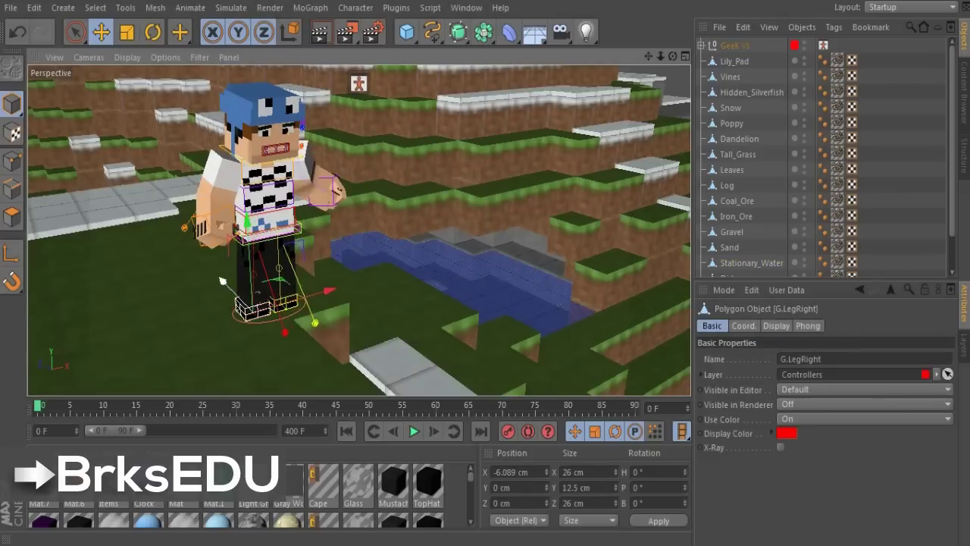
pyautogui.moveTo(648, 57); pyautogui.dragTo(704, 57, button='right')
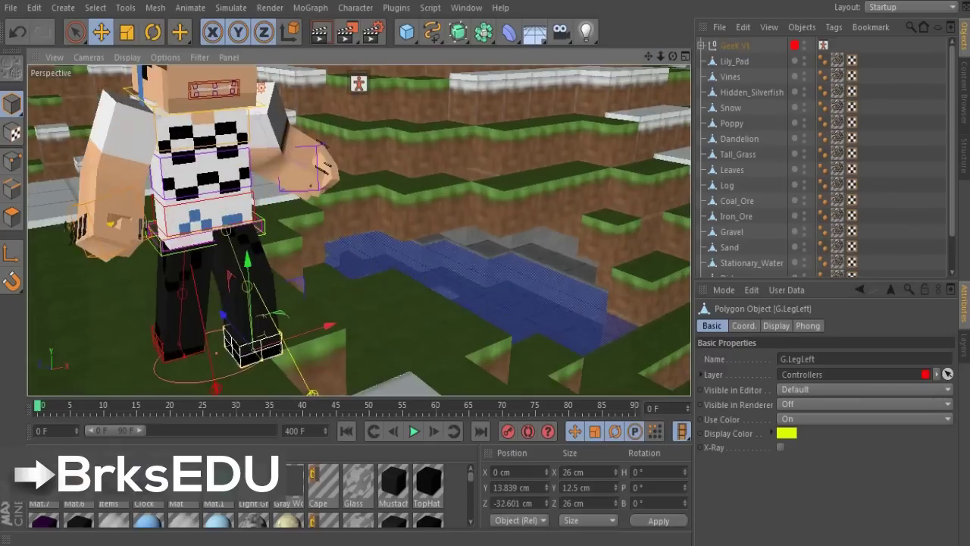
pyautogui.moveTo(648, 57); pyautogui.dragTo(727, 182)
pyautogui.moveTo(649, 57); pyautogui.dragTo(614, 57, button='right')
pyautogui.moveTo(649, 57); pyautogui.dragTo(598, 98)
# - Merge the Lighting2 setup from the Rigs folder into the scene
pyautogui.click(455, 489)
pyautogui.click(11, 7)
pyautogui.click(34, 61)
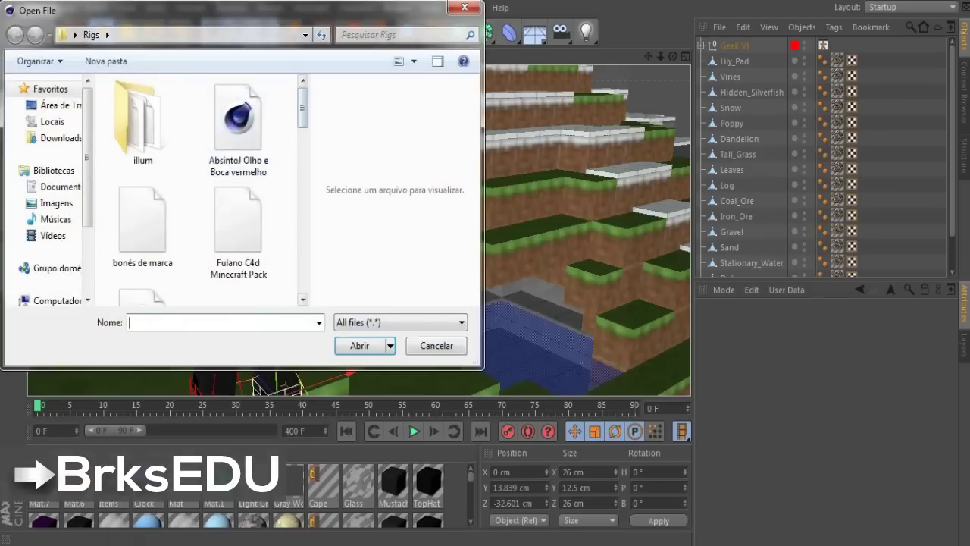
pyautogui.scroll(-3, 200, 190)
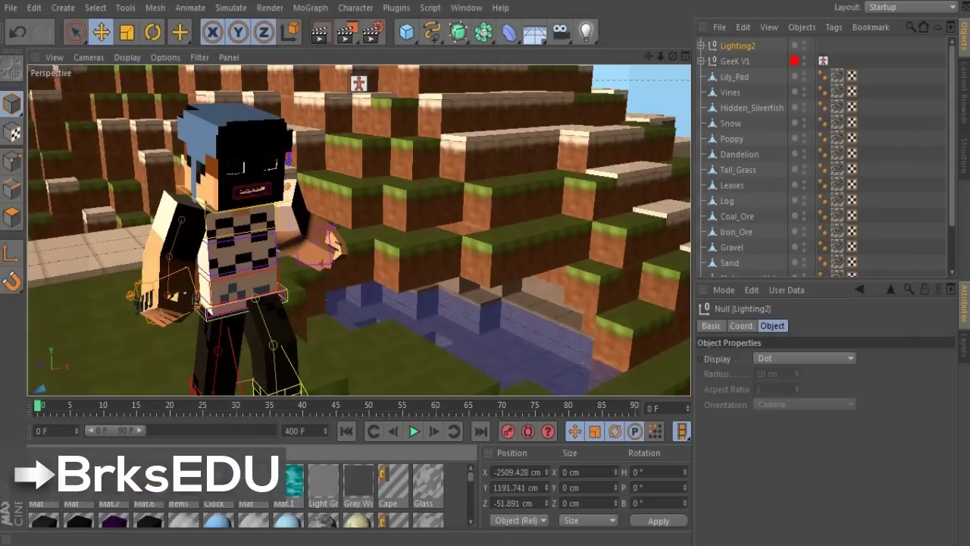
# - Reposition and rotate the character's hand controllers to pose both arms
pyautogui.moveTo(673, 57)
pyautogui.mouseDown()
pyautogui.moveTo(705, 30)
pyautogui.moveTo(686, 56)
pyautogui.mouseUp()
pyautogui.click(196, 301)
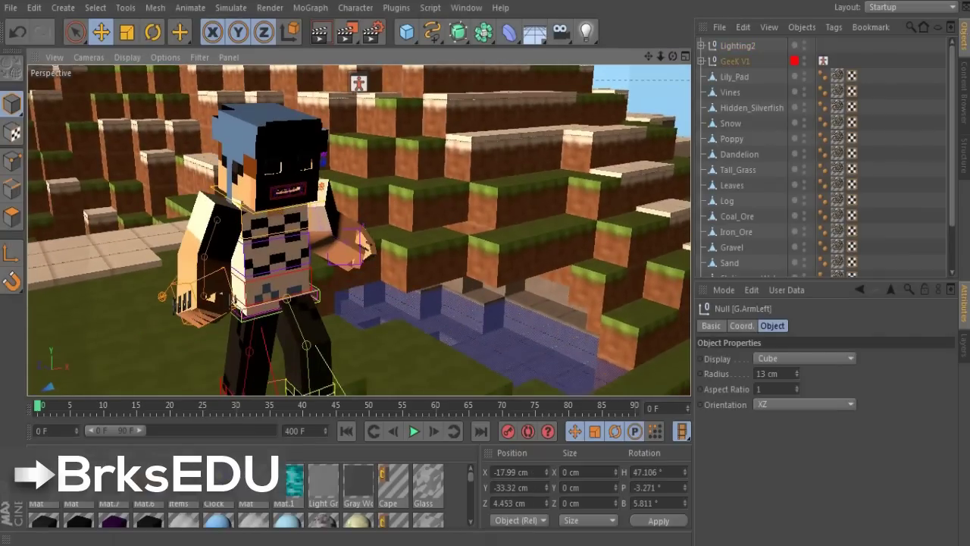
pyautogui.press('r')
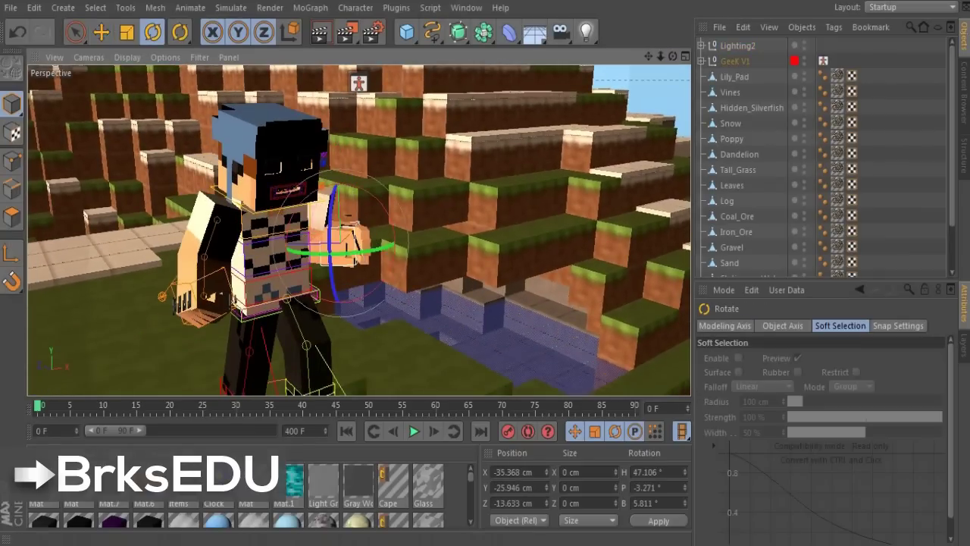
pyautogui.press('e')
pyautogui.moveTo(287, 240); pyautogui.dragTo(303, 237)
# - Curl the fingers of the character's raised hand into a fist with the finger controllers
pyautogui.moveTo(672, 56)
pyautogui.mouseDown()
pyautogui.moveTo(704, 61)
pyautogui.moveTo(625, 94)
pyautogui.moveTo(648, 56)
pyautogui.moveTo(686, 63)
pyautogui.moveTo(659, 67)
pyautogui.mouseUp()
pyautogui.click(367, 201)
pyautogui.moveTo(368, 201); pyautogui.dragTo(363, 167)
pyautogui.click(335, 208)
pyautogui.moveTo(335, 209); pyautogui.dragTo(332, 186)
pyautogui.moveTo(303, 219); pyautogui.dragTo(301, 181)
pyautogui.scroll(-8, 301, 182)
pyautogui.scroll(5, 302, 182)
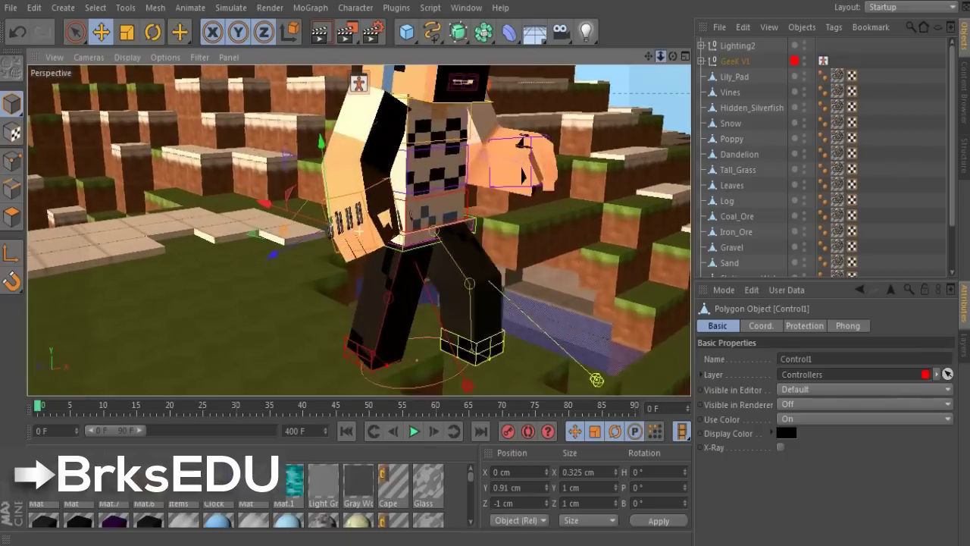
# - Add the Iron Sword from the Items presets of the fulano c4d miencraft pack and move it towards the character
pyautogui.moveTo(648, 56); pyautogui.dragTo(455, 205)
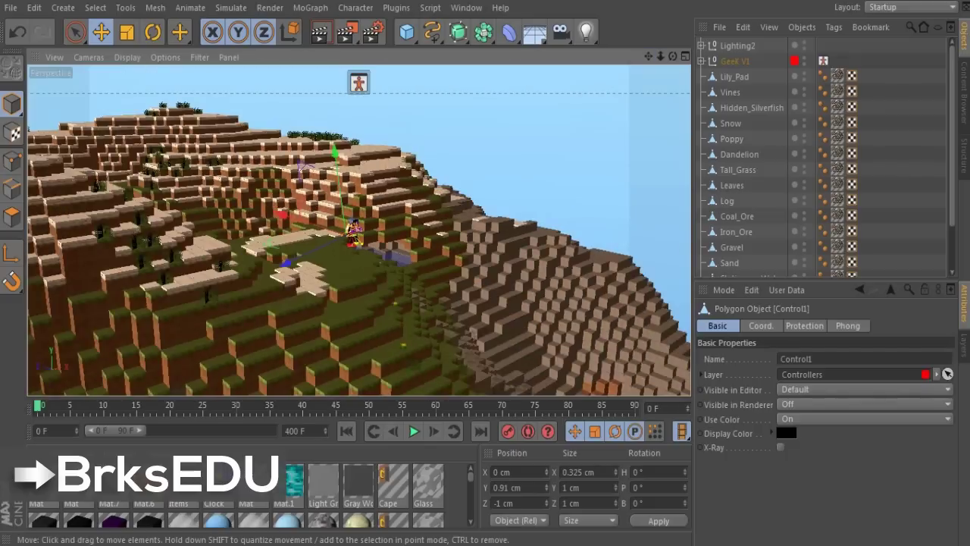
pyautogui.click(531, 129)
pyautogui.click(11, 8)
pyautogui.click(34, 62)
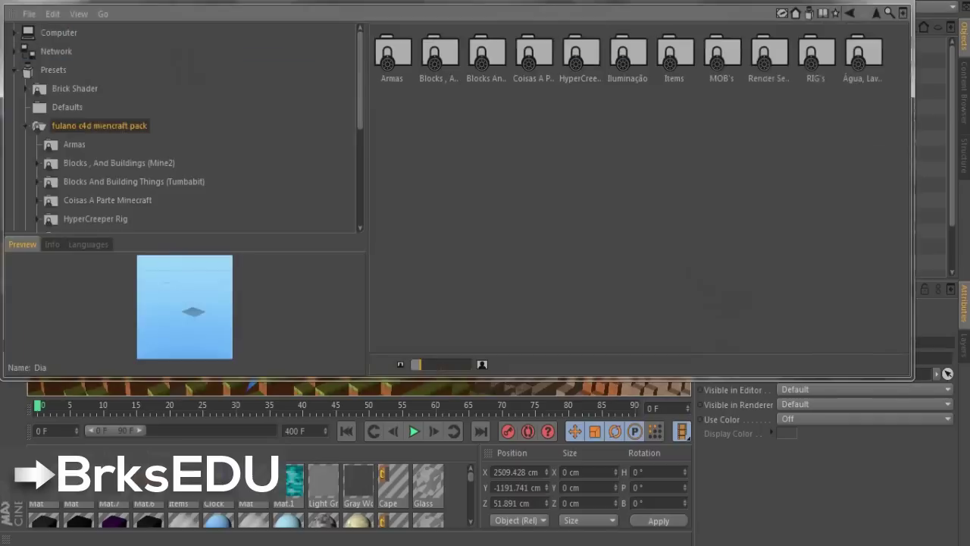
pyautogui.doubleClick(673, 45)
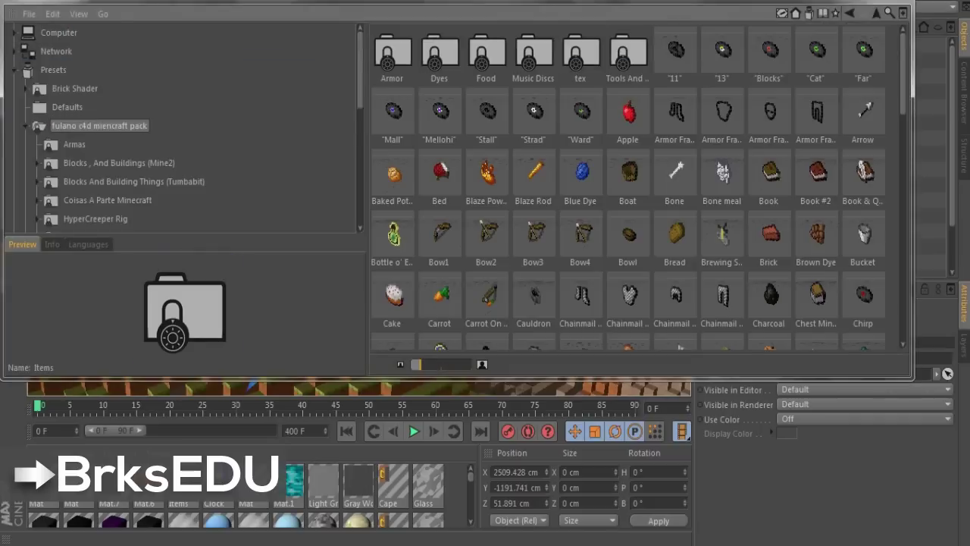
pyautogui.moveTo(903, 197)
pyautogui.mouseDown()
pyautogui.moveTo(902, 276)
pyautogui.moveTo(903, 188)
pyautogui.mouseUp()
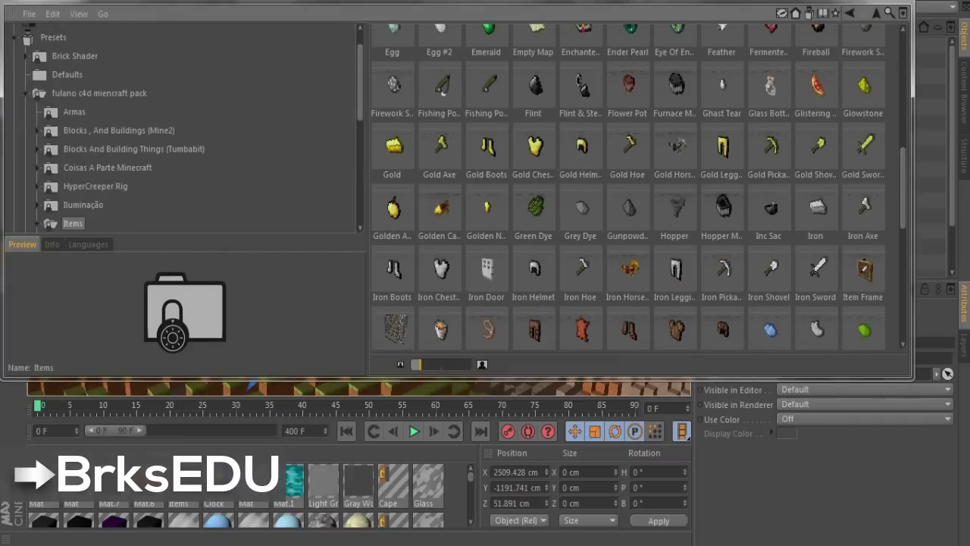
pyautogui.doubleClick(816, 270)
pyautogui.click(897, 2)
pyautogui.moveTo(233, 383); pyautogui.dragTo(285, 189)
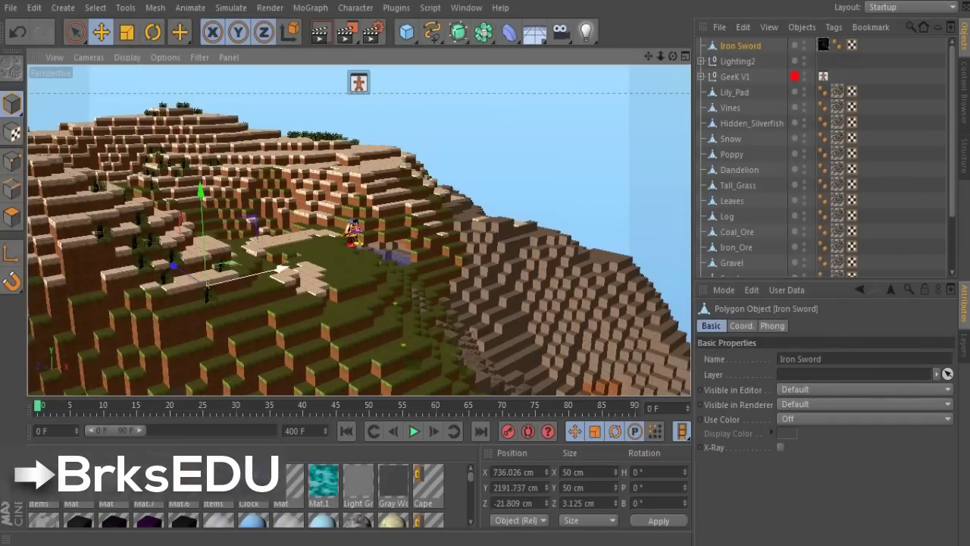
pyautogui.scroll(10, 353, 232)
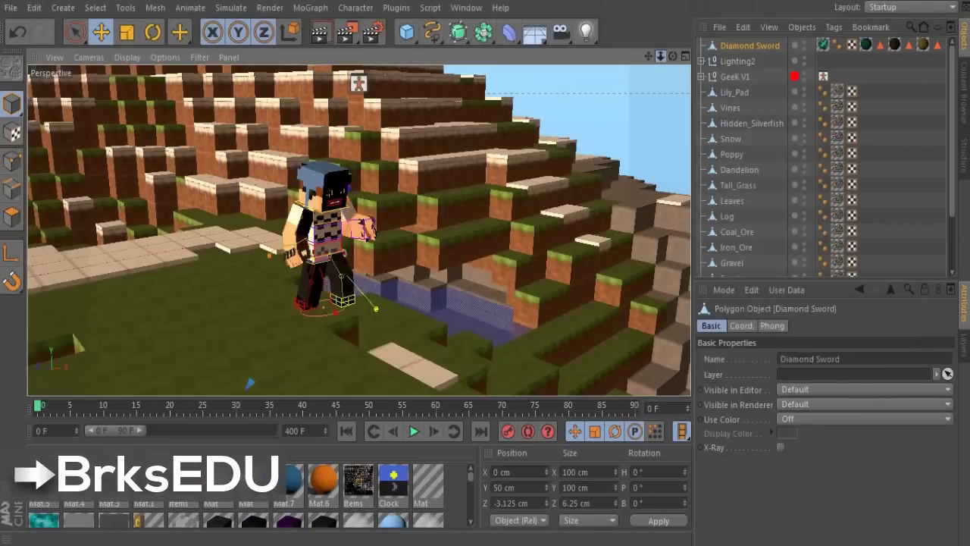
pyautogui.moveTo(661, 56); pyautogui.dragTo(531, 152)
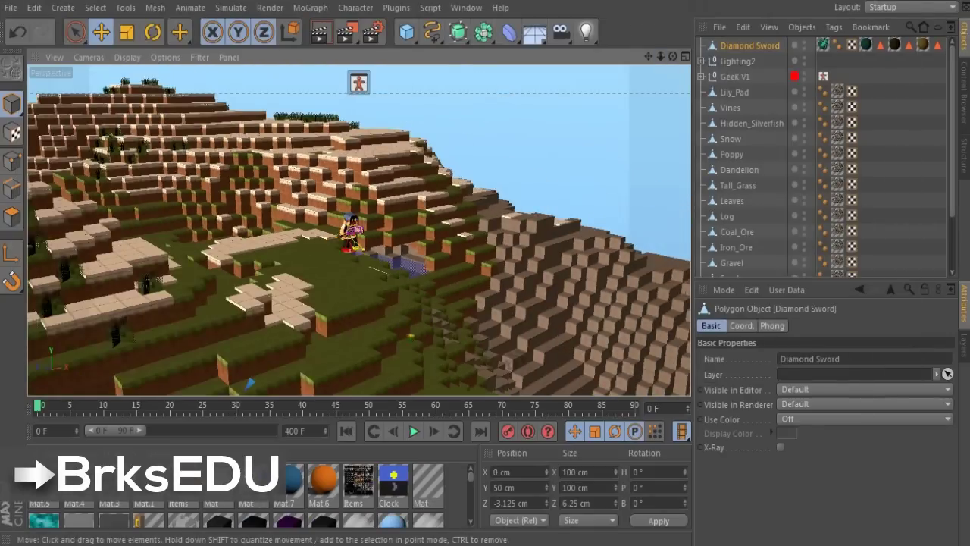
# - Move the Diamond Sword across the terrain to just in front of the character's legs
pyautogui.moveTo(220, 353); pyautogui.dragTo(385, 264)
pyautogui.moveTo(332, 206); pyautogui.dragTo(333, 176)
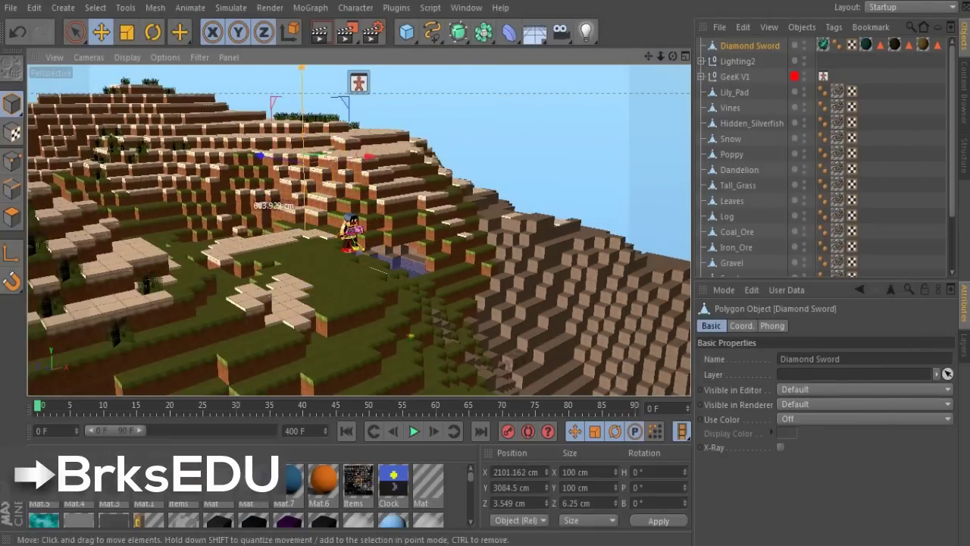
pyautogui.moveTo(661, 56); pyautogui.dragTo(769, 56)
pyautogui.moveTo(387, 228)
pyautogui.mouseDown()
pyautogui.moveTo(282, 250)
pyautogui.moveTo(246, 238)
pyautogui.mouseUp()
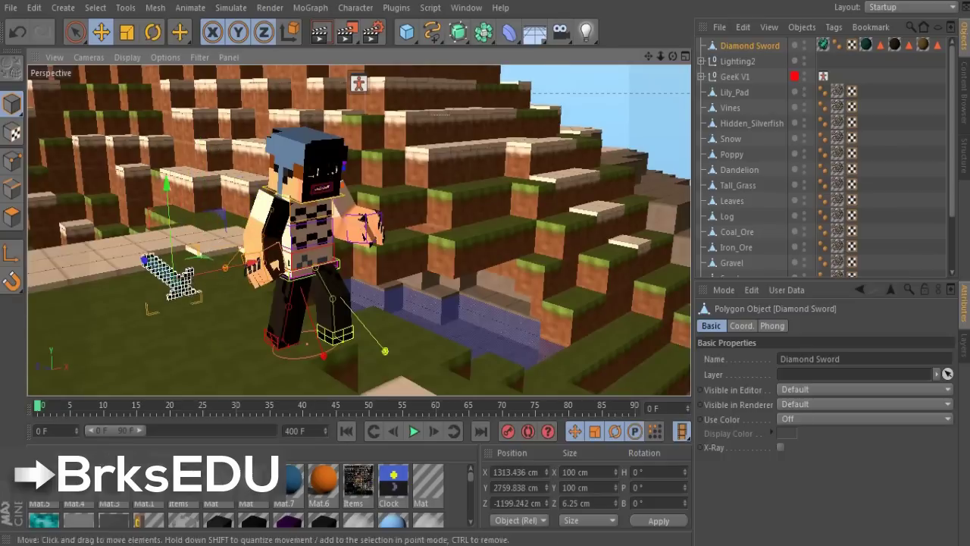
pyautogui.moveTo(137, 237); pyautogui.dragTo(214, 272)
pyautogui.moveTo(247, 197); pyautogui.dragTo(247, 205)
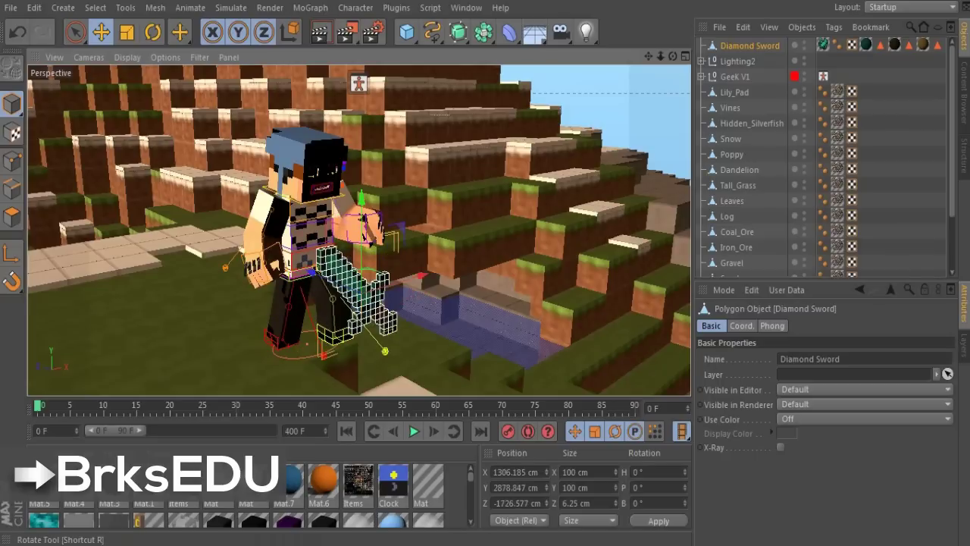
# - Rotate the Diamond Sword to a heading of about -246.8° and a bank of about -3.3° so its blade points upward
pyautogui.click(153, 34)
pyautogui.moveTo(365, 314); pyautogui.dragTo(200, 311)
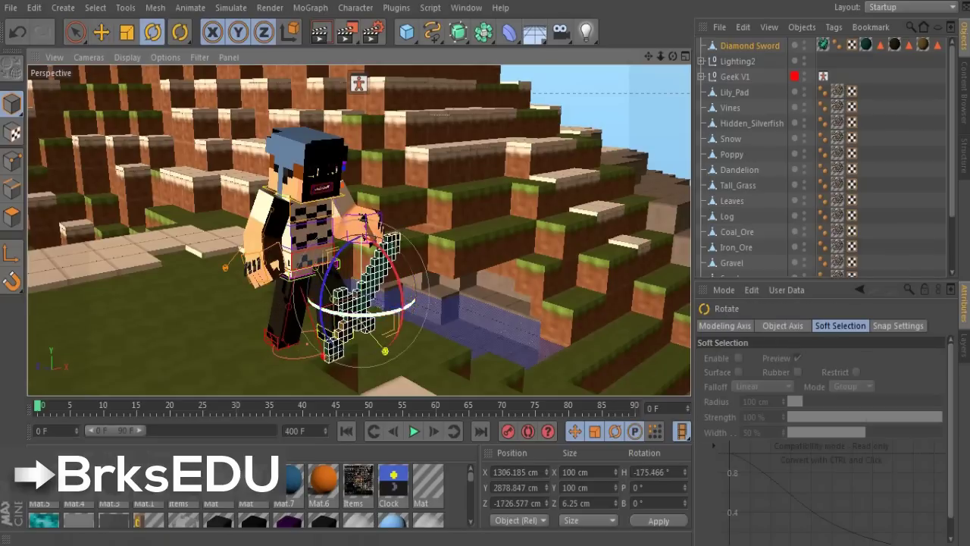
pyautogui.moveTo(267, 311); pyautogui.dragTo(257, 311)
pyautogui.moveTo(412, 274); pyautogui.dragTo(414, 283)
pyautogui.click(100, 33)
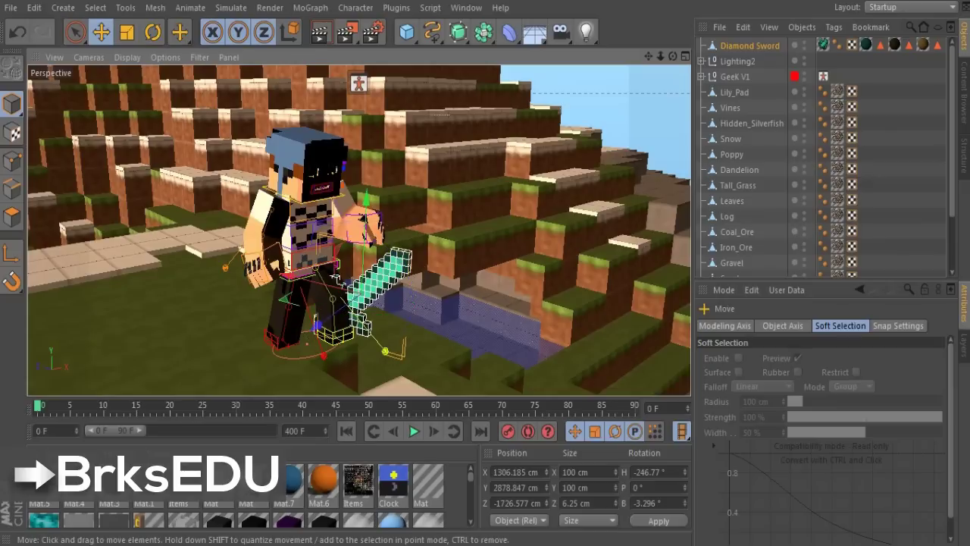
# - Scale the Diamond Sword down to about 87 cm and shift it closer to the character
pyautogui.click(127, 32)
pyautogui.moveTo(382, 341); pyautogui.dragTo(373, 343)
pyautogui.click(373, 343)
pyautogui.press('e')
pyautogui.hotkey('ctrl', 'z')
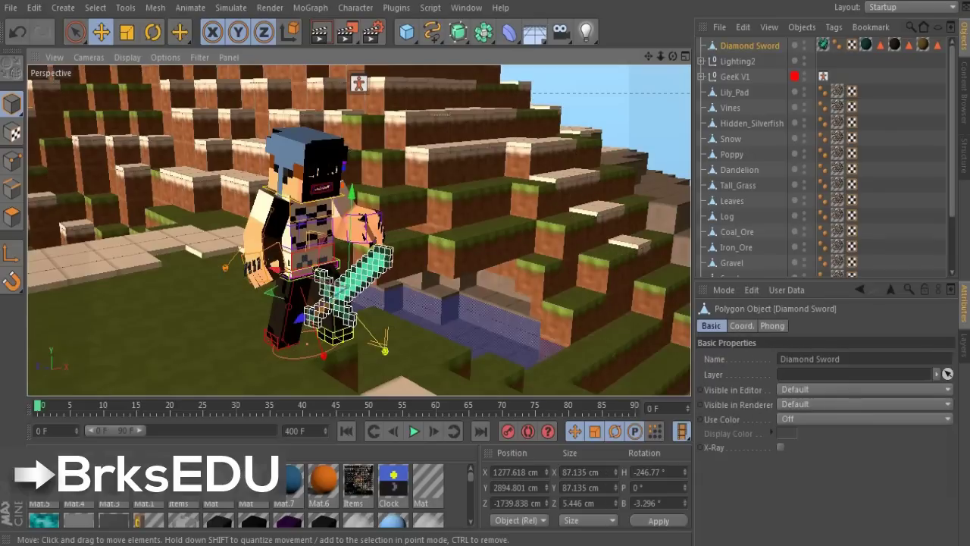
# - Rotate and move the Diamond Sword into the character's lowered hand with the blade crossing the torso, and deselect it
pyautogui.press('r')
pyautogui.moveTo(301, 319); pyautogui.dragTo(279, 326)
pyautogui.moveTo(255, 272); pyautogui.dragTo(226, 258)
pyautogui.moveTo(305, 187); pyautogui.dragTo(305, 157)
pyautogui.moveTo(227, 229); pyautogui.dragTo(224, 228)
pyautogui.scroll(5, 359, 230)
pyautogui.scroll(-4, 359, 230)
pyautogui.click(599, 103)
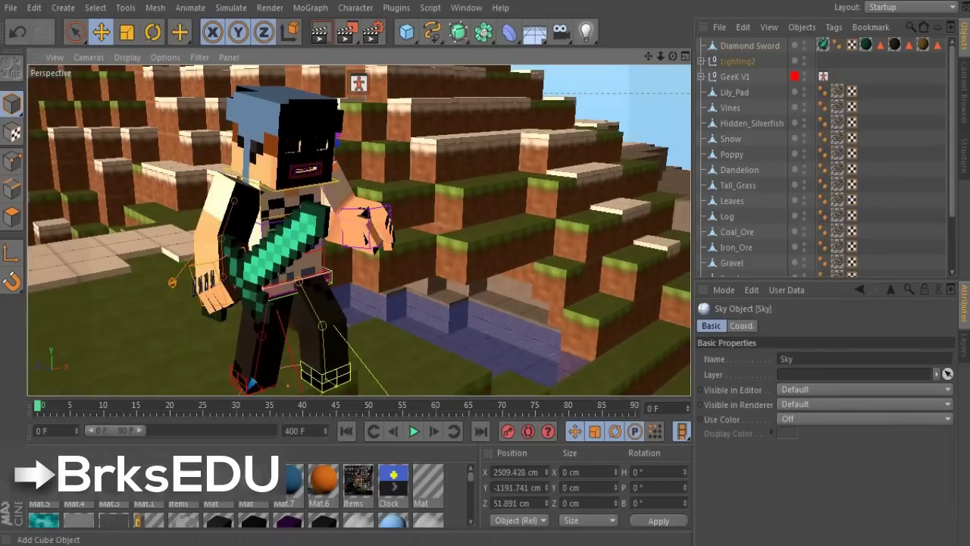
# - Configure the render settings for a 1280x720 image saved as a PNG file named brksedu
pyautogui.click(372, 32)
pyautogui.click(134, 128)
pyautogui.doubleClick(284, 89)
pyautogui.click(262, 167)
pyautogui.click(122, 88)
pyautogui.click(119, 74)
pyautogui.click(108, 61)
pyautogui.click(645, 76)
pyautogui.write('brksedu')
pyautogui.press('Return')
pyautogui.click(649, 4)
# - Preview the render of the active view and render the scene to the Picture Viewer
pyautogui.click(347, 31)
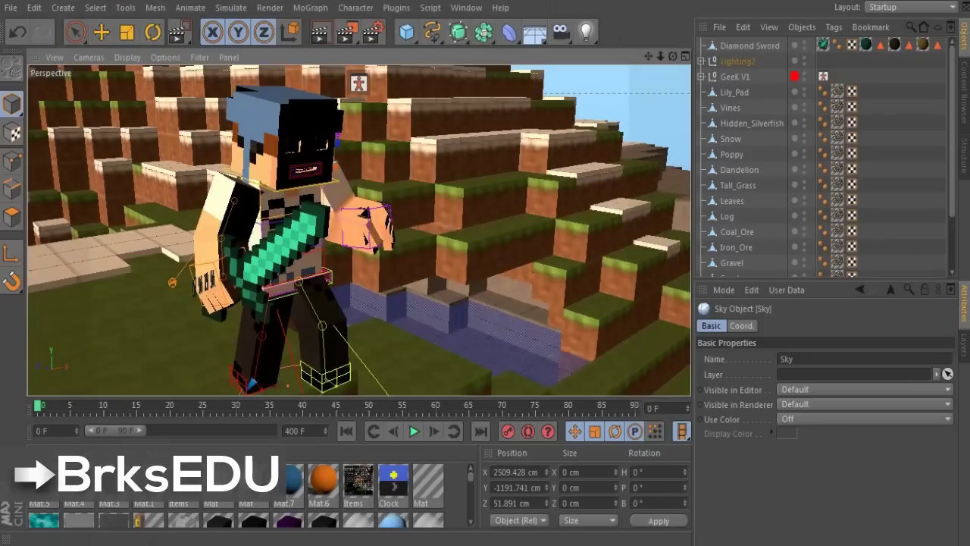
pyautogui.hotkey('ctrl', 'r')
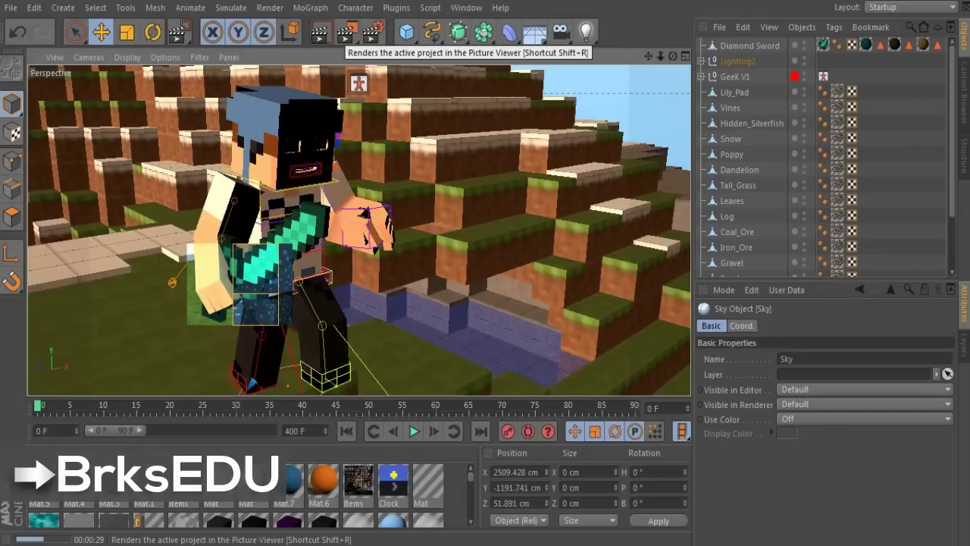
pyautogui.click(346, 31)
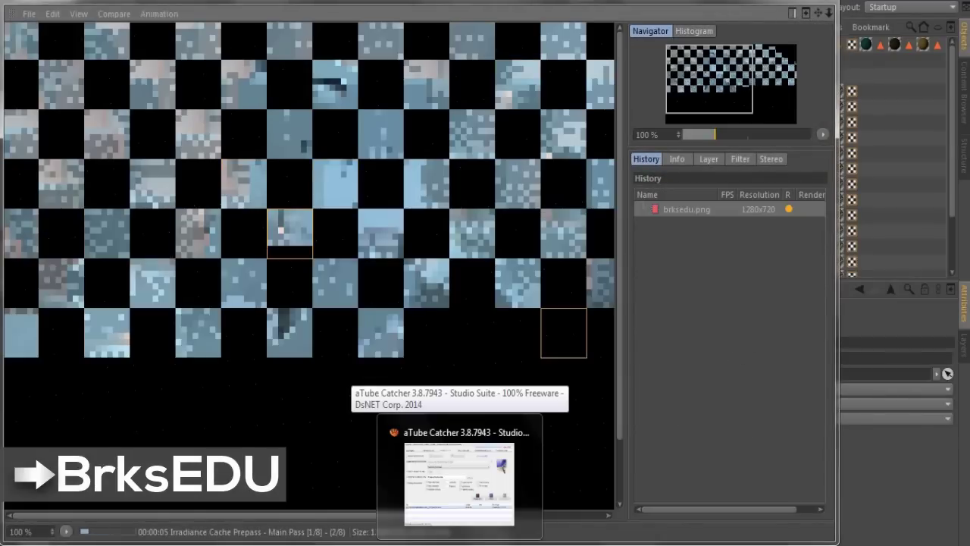